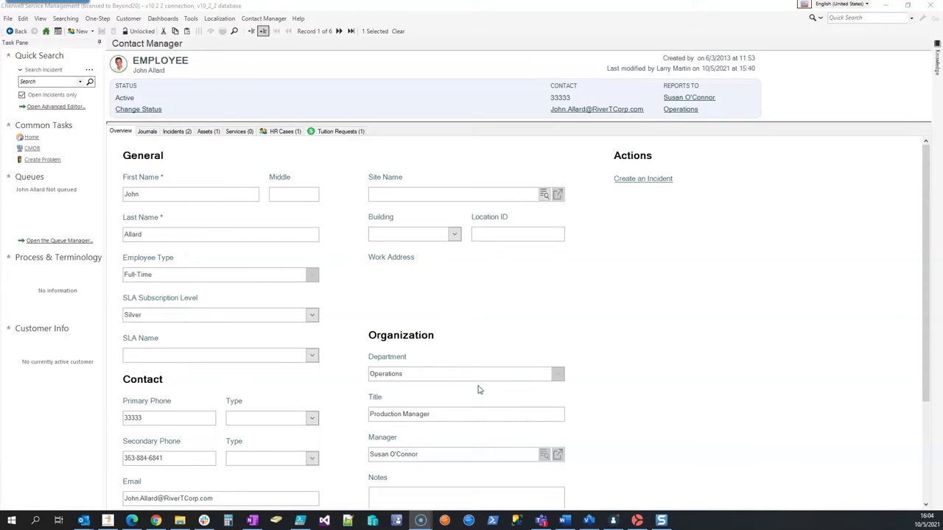
# Inspect the Primary Phone entry on the employee's contact record
pyautogui.click(191, 417)
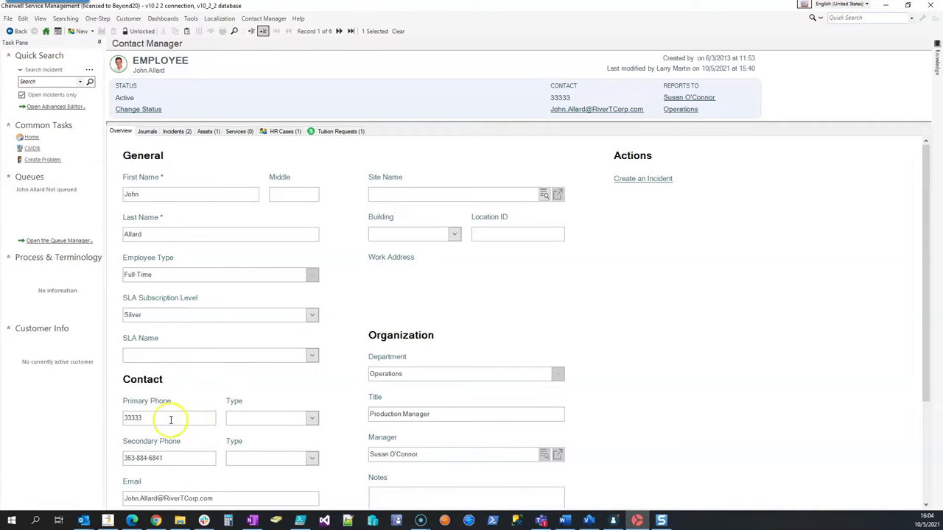
pyautogui.moveTo(168, 417); pyautogui.dragTo(131, 420)
pyautogui.click(164, 420)
# In Cherwell Service Management Administrator, create a new blueprint and open the CustomerInternal Overview form of the Customer - Internal object
pyautogui.click(616, 522)
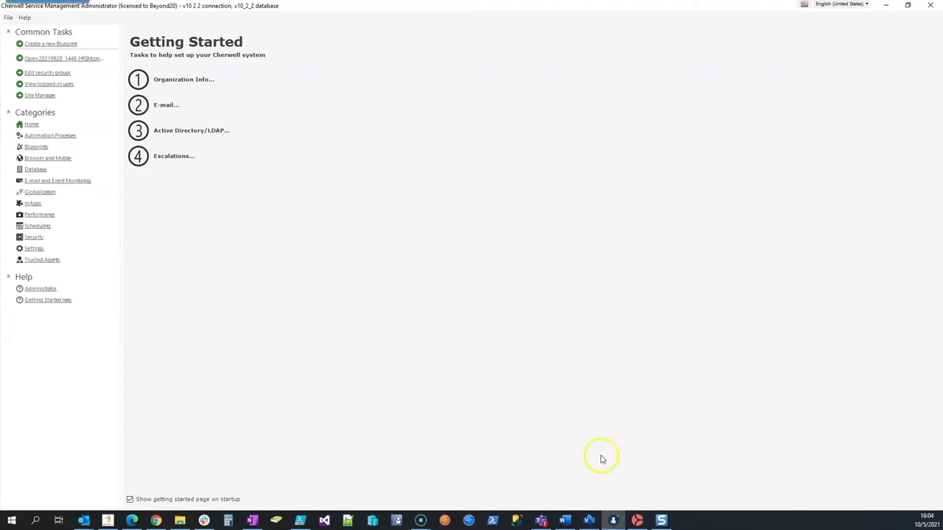
pyautogui.click(73, 44)
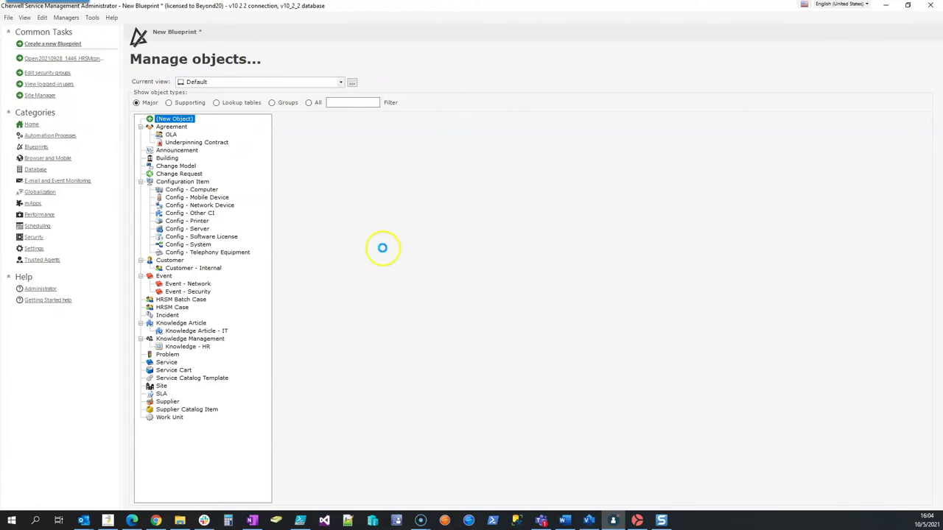
pyautogui.click(193, 280)
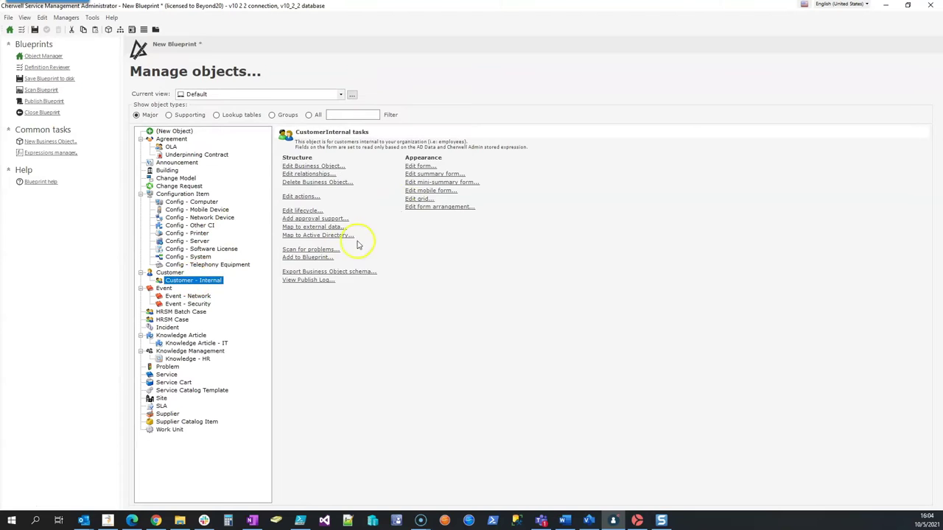
pyautogui.click(418, 167)
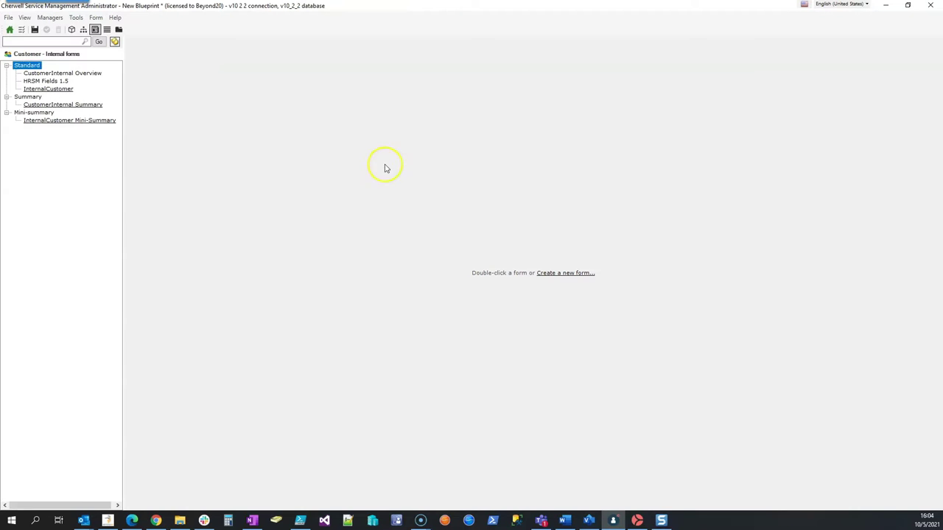
pyautogui.doubleClick(97, 74)
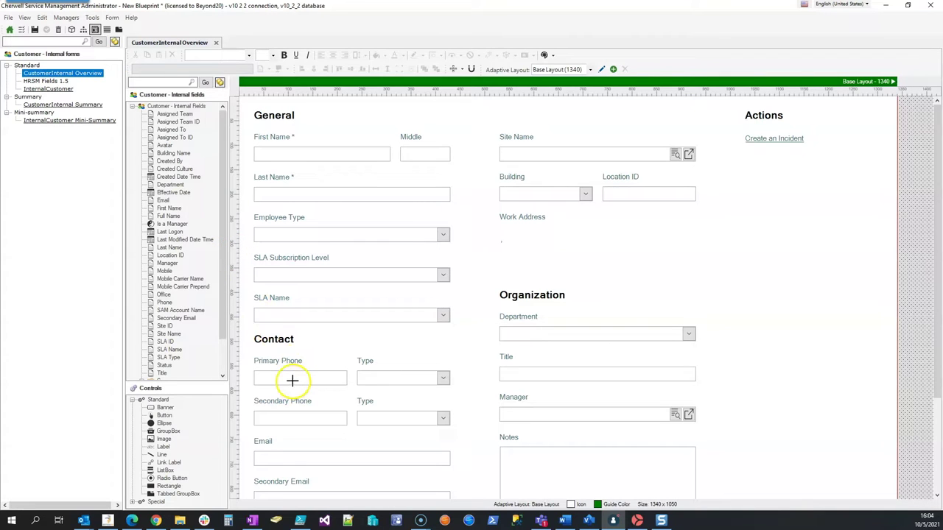
# Open the field properties of the Primary Phone field on the form
pyautogui.click(294, 380)
pyautogui.rightClick(295, 380)
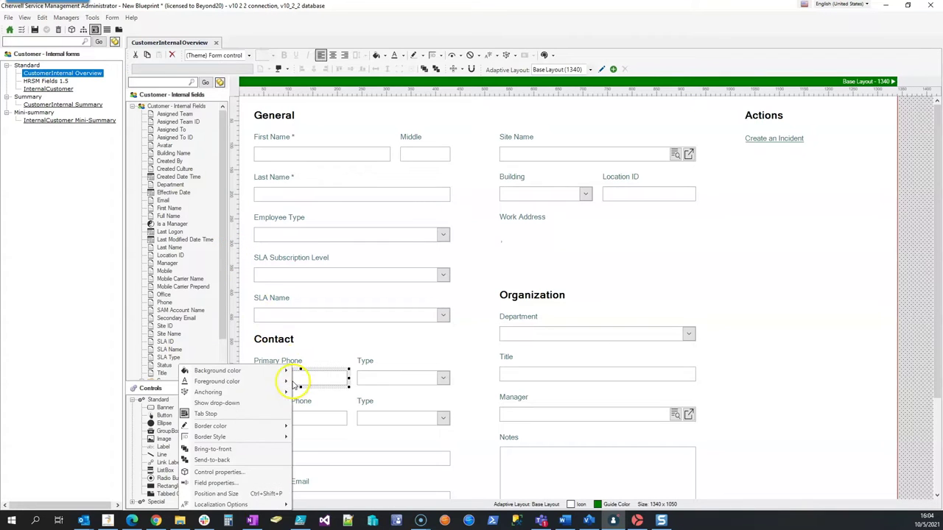
pyautogui.click(268, 482)
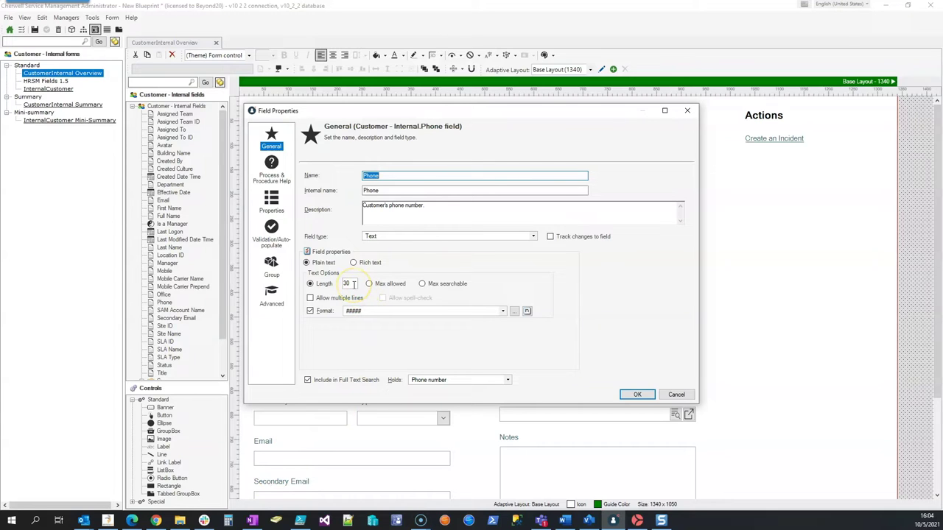
# Examine the Phone field's text length and its custom format picture, leaving both as they are
pyautogui.click(353, 284)
pyautogui.click(358, 313)
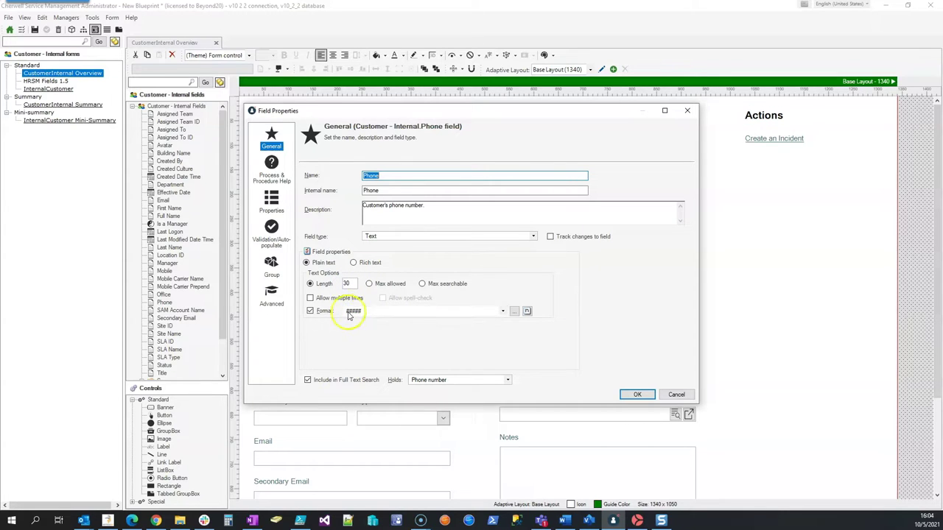
pyautogui.click(513, 310)
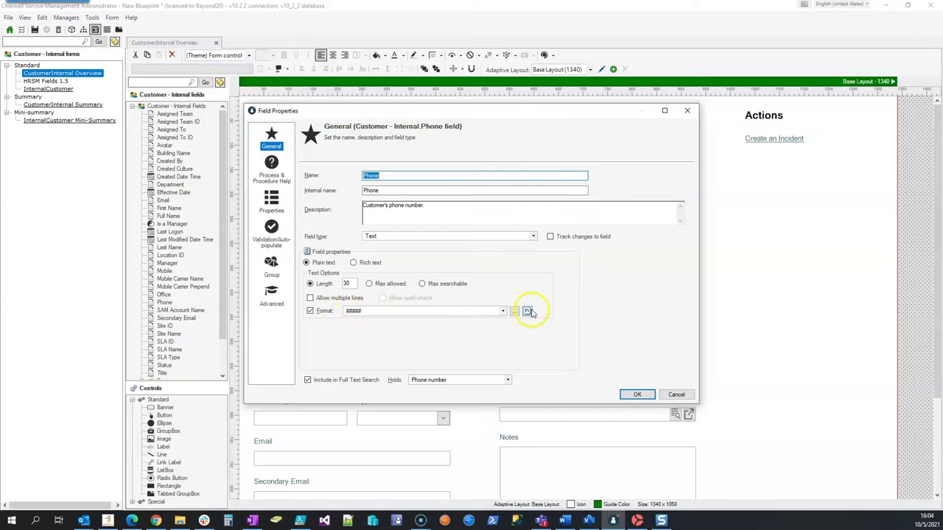
pyautogui.click(527, 311)
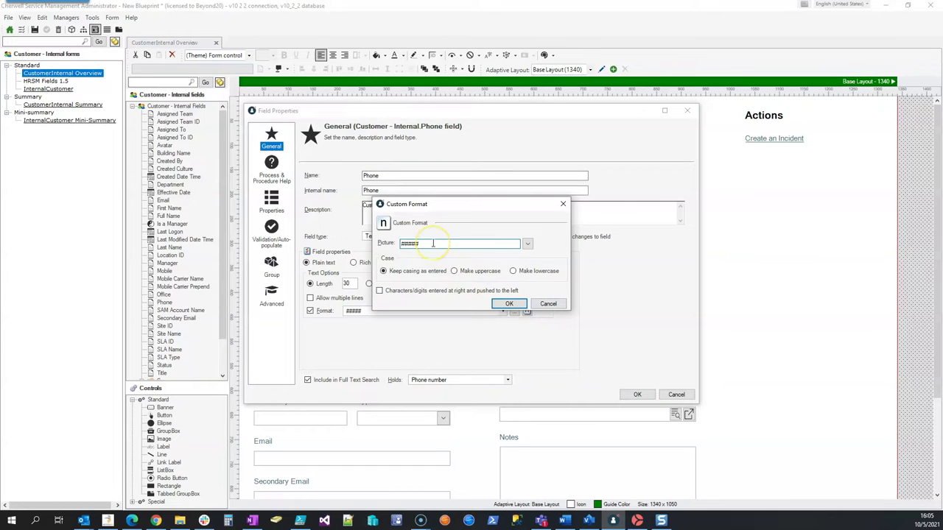
pyautogui.moveTo(432, 243); pyautogui.dragTo(346, 254)
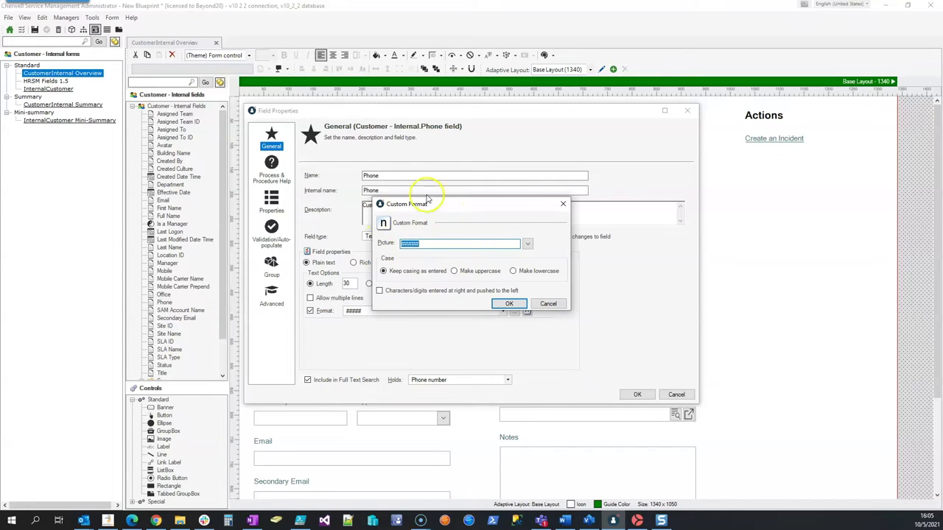
pyautogui.click(547, 304)
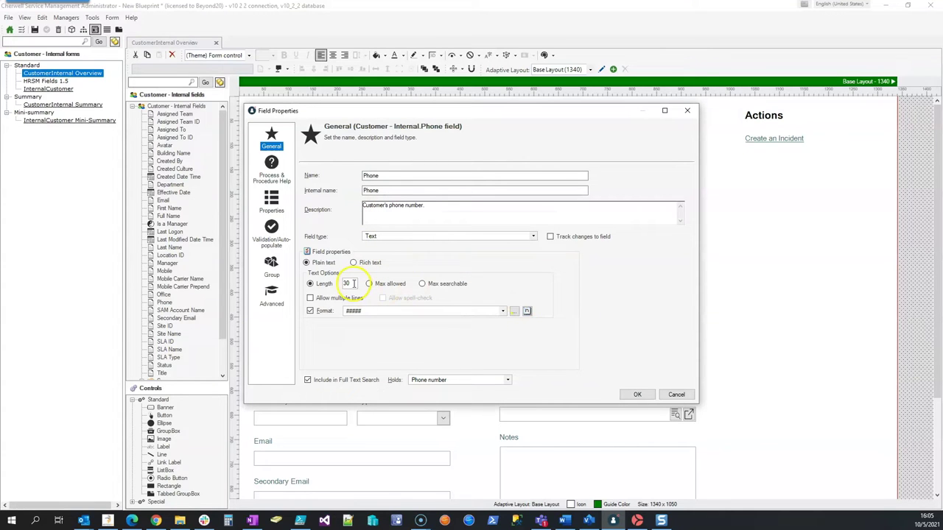
pyautogui.doubleClick(360, 312)
# Open the Phone field's custom validation expression under other validation types, and show the text expression behind its first value
pyautogui.click(277, 233)
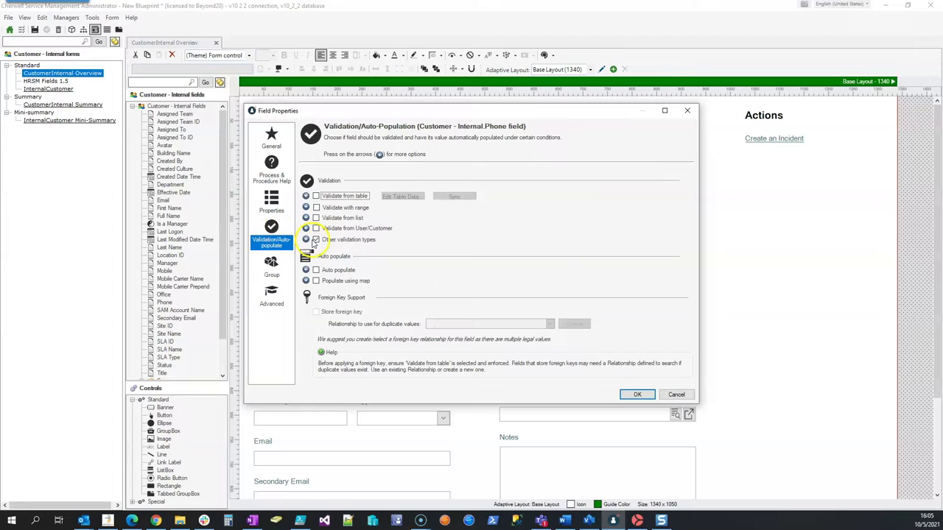
pyautogui.click(306, 240)
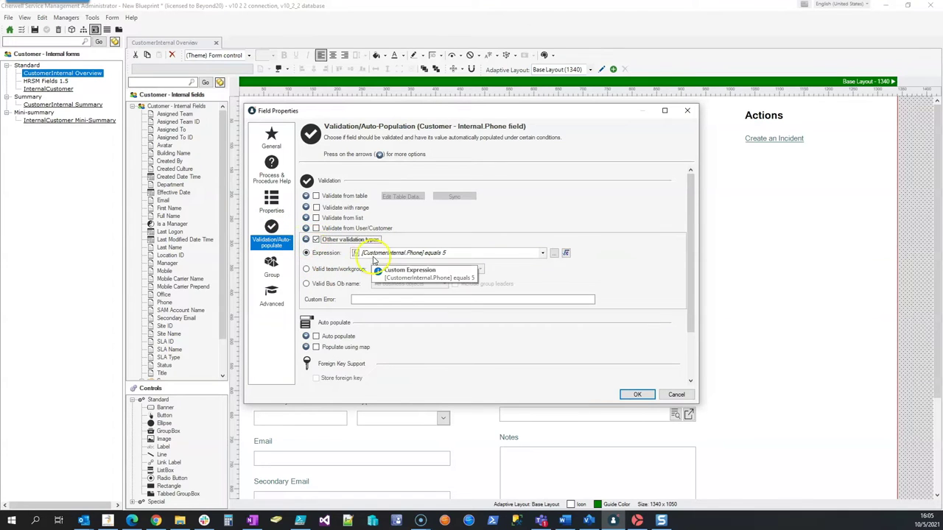
pyautogui.click(481, 262)
pyautogui.click(566, 252)
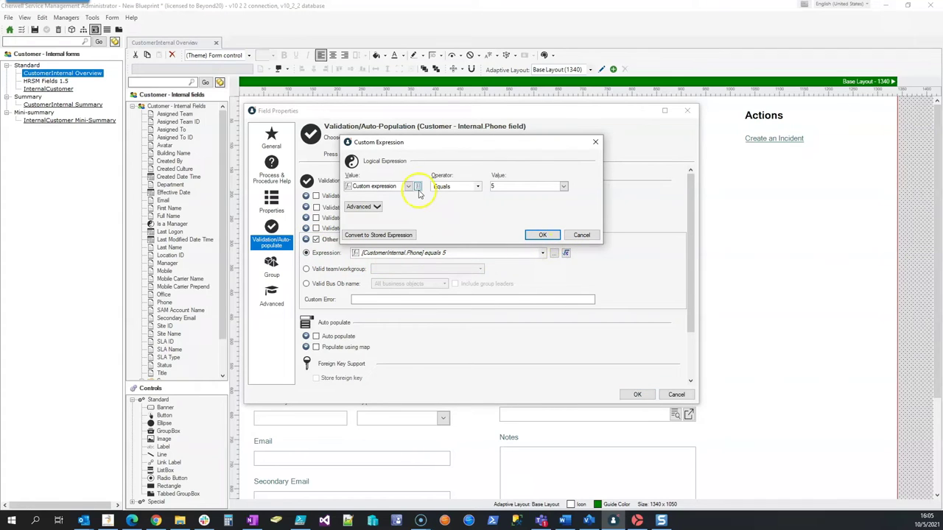
pyautogui.click(418, 187)
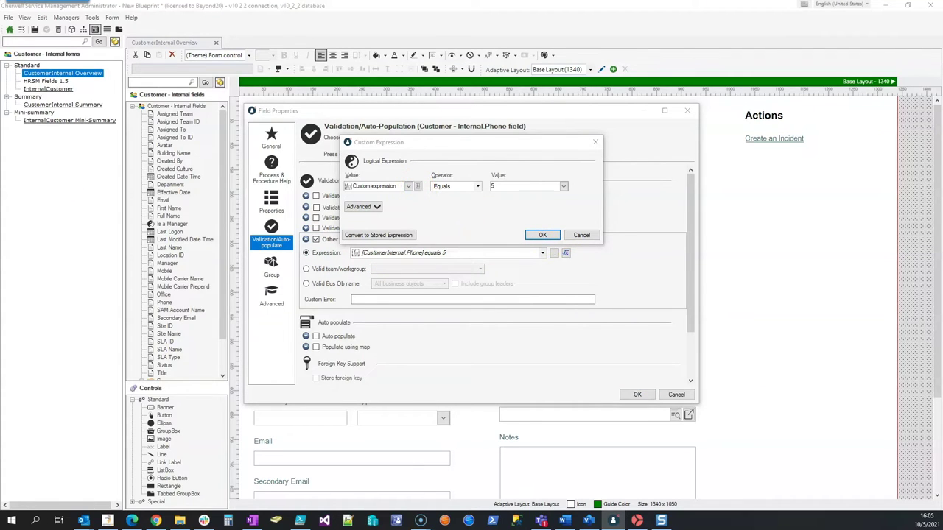
pyautogui.moveTo(214, 92); pyautogui.dragTo(748, 112)
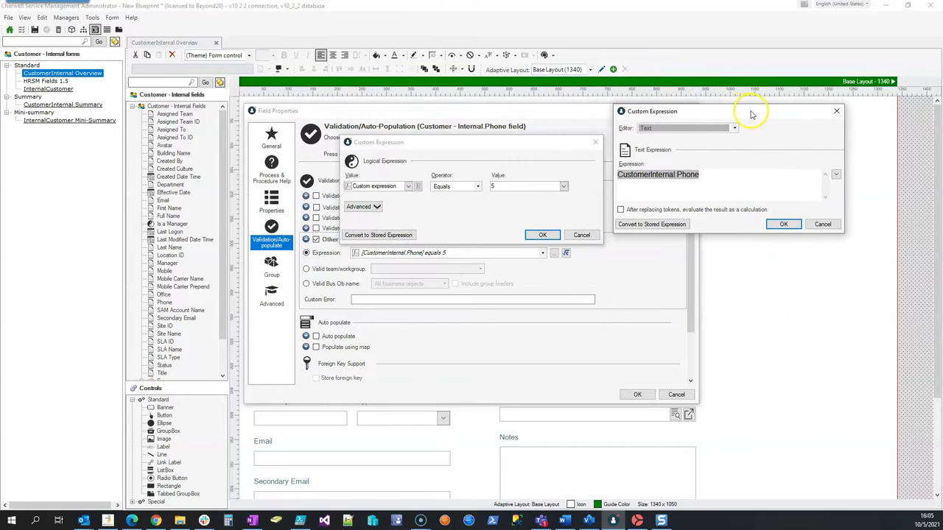
# Check the modifiers applied to the CustomerInternal.Phone token and close the text expression
pyautogui.rightClick(649, 179)
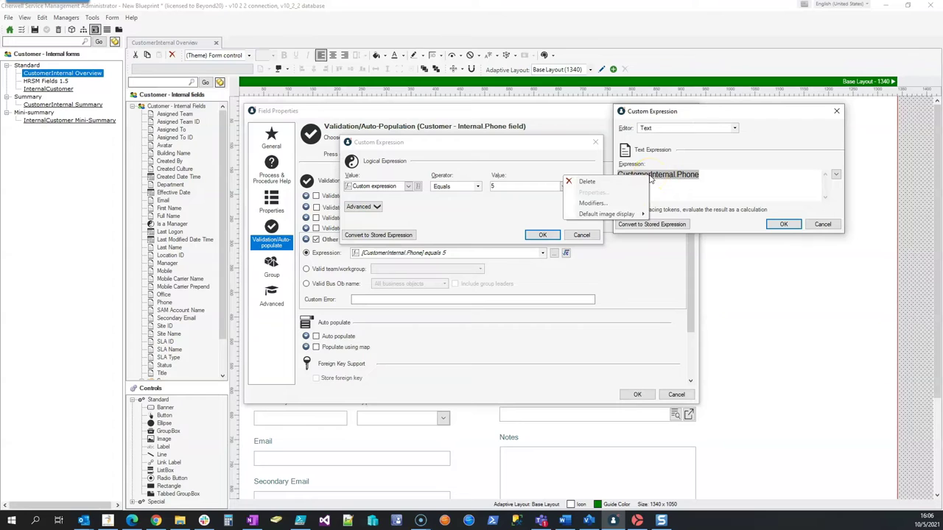
pyautogui.click(630, 202)
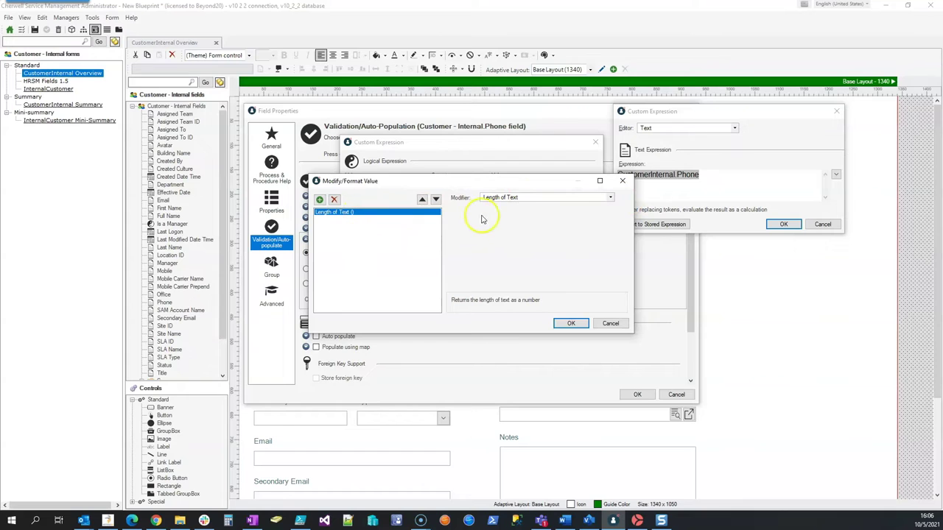
pyautogui.click(611, 323)
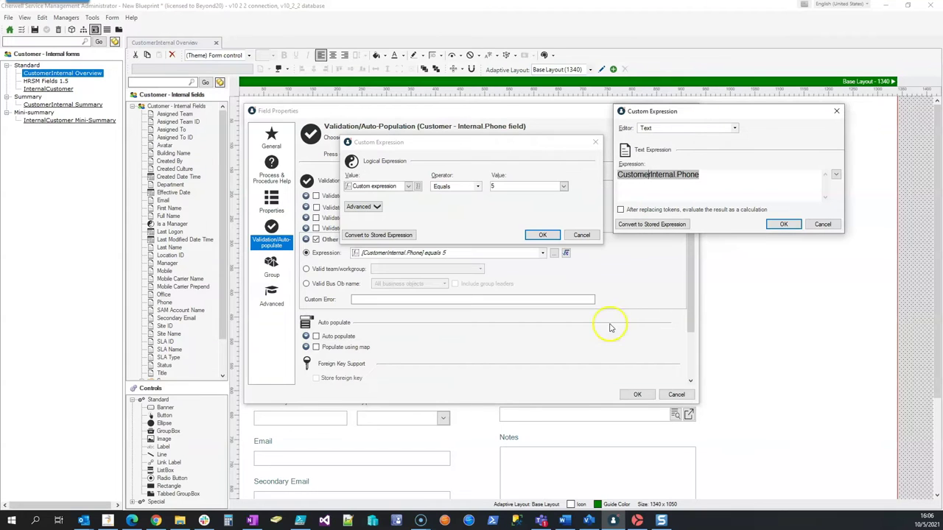
pyautogui.click(781, 224)
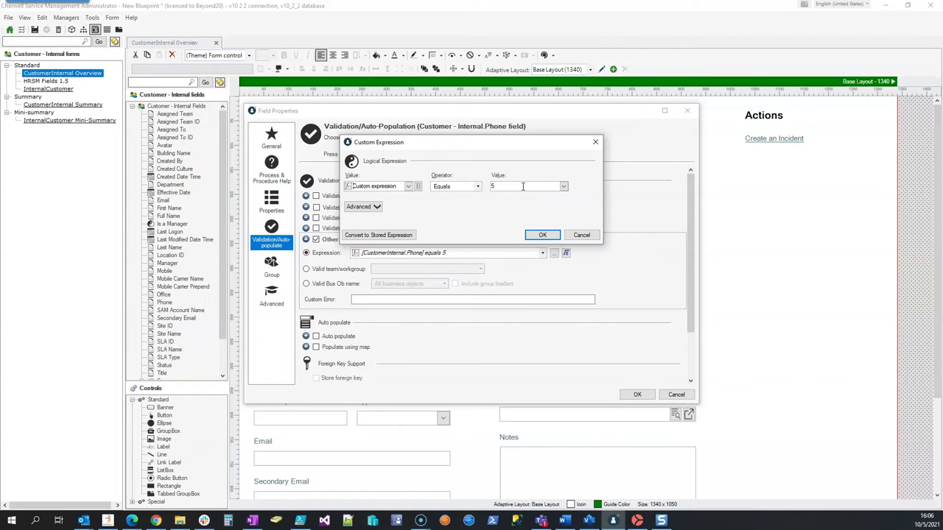
# Try the Greater or equal operator in the Phone validation expression and discard the change
pyautogui.click(478, 187)
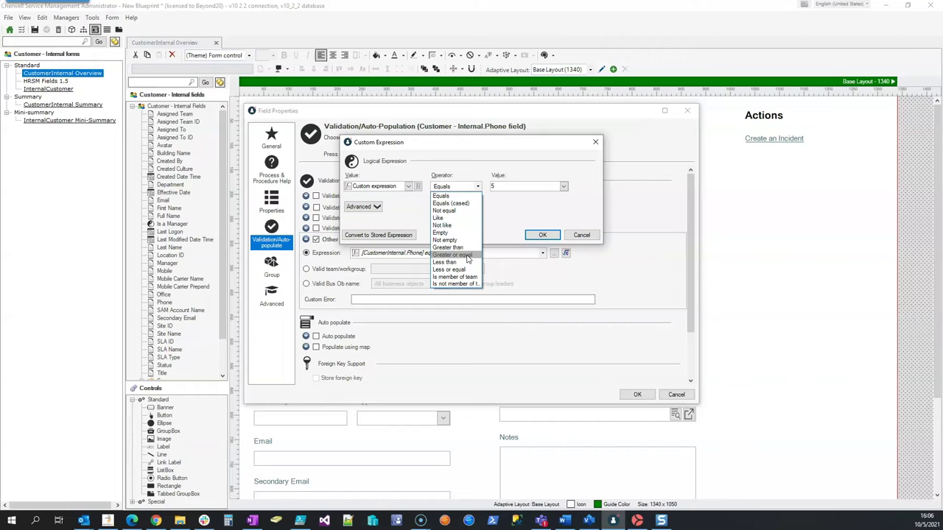
pyautogui.click(506, 185)
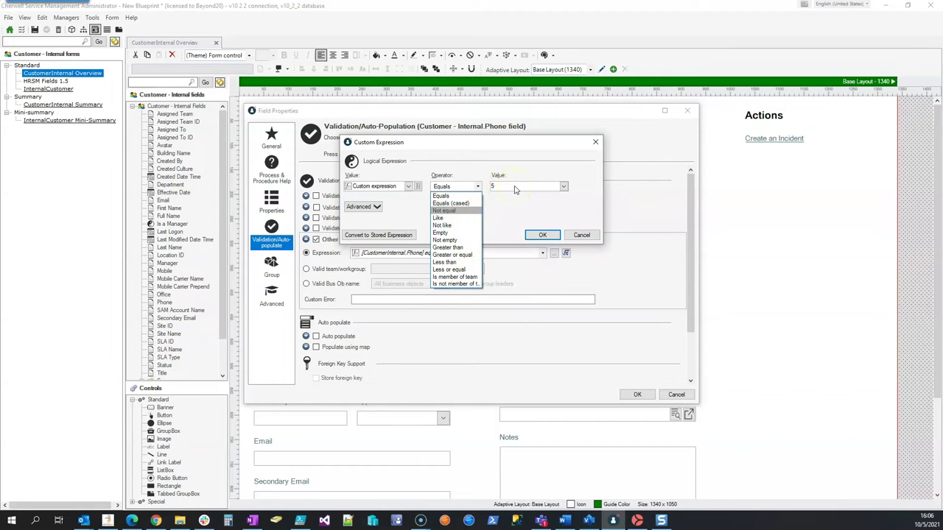
pyautogui.click(516, 188)
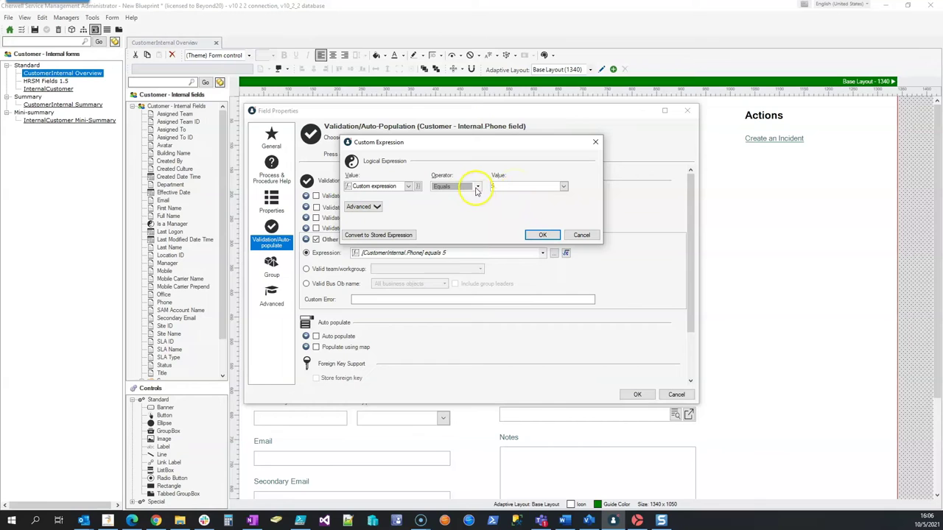
pyautogui.click(477, 187)
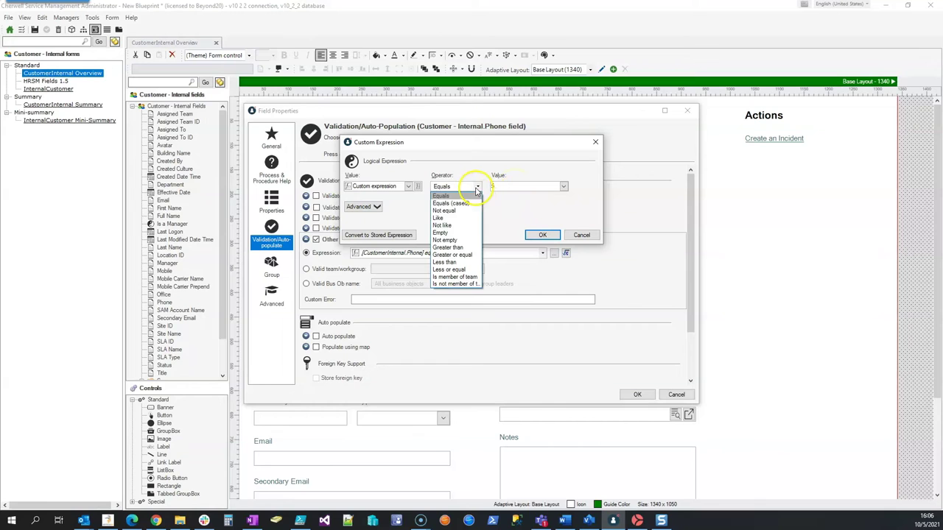
pyautogui.click(456, 255)
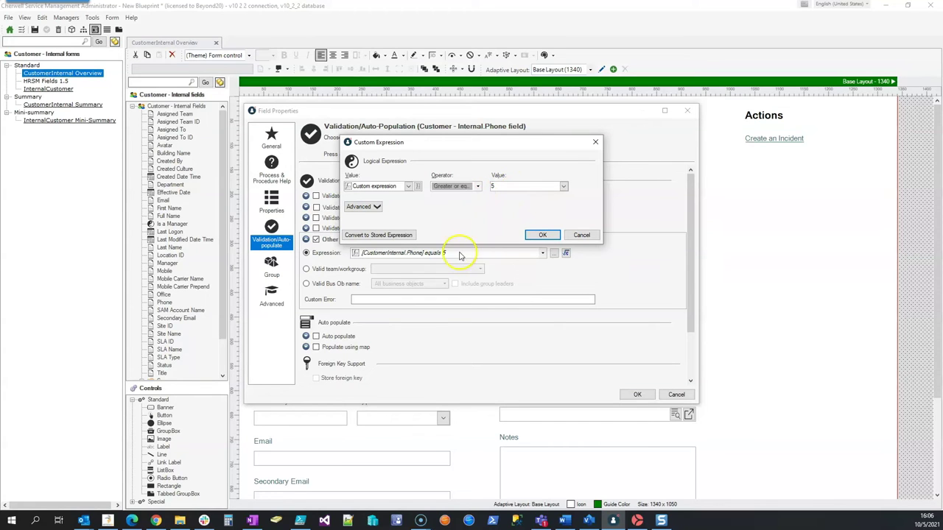
pyautogui.click(580, 235)
# Review the format mask in the Phone field's general properties again
pyautogui.click(271, 139)
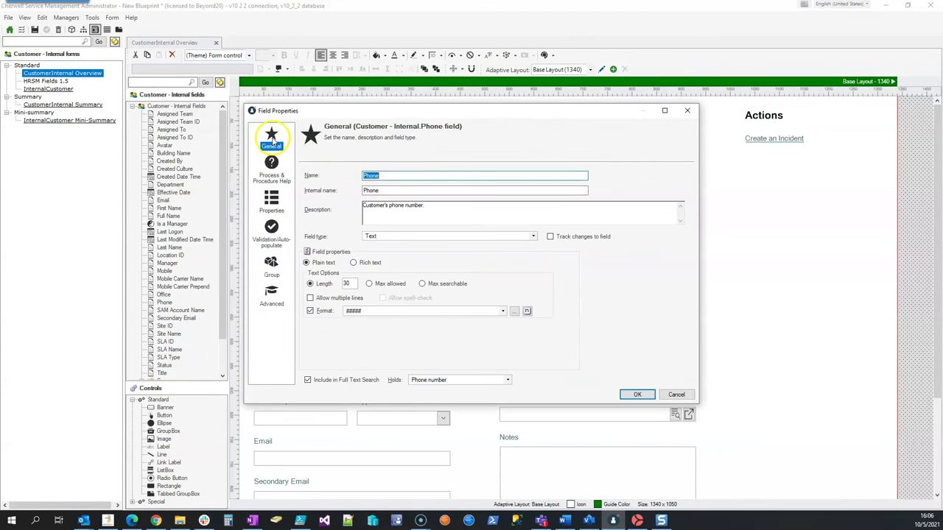
pyautogui.click(384, 312)
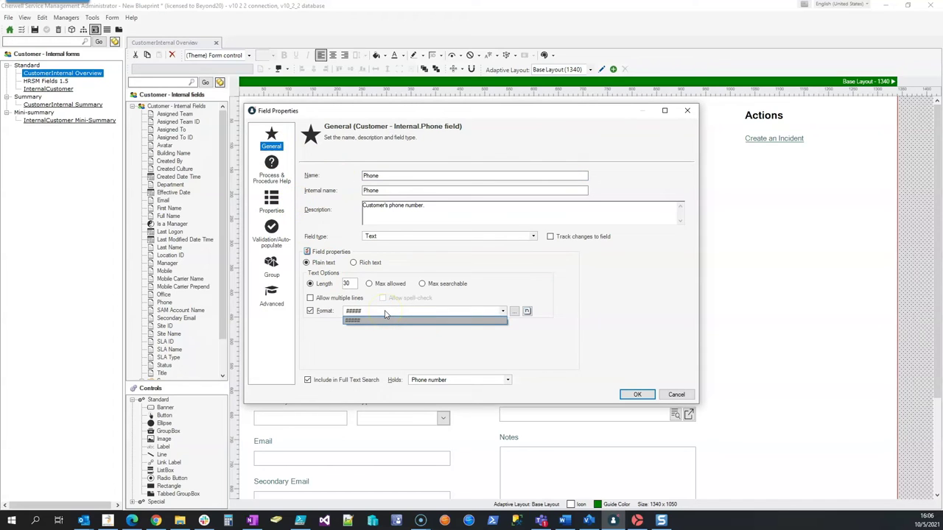
pyautogui.click(353, 320)
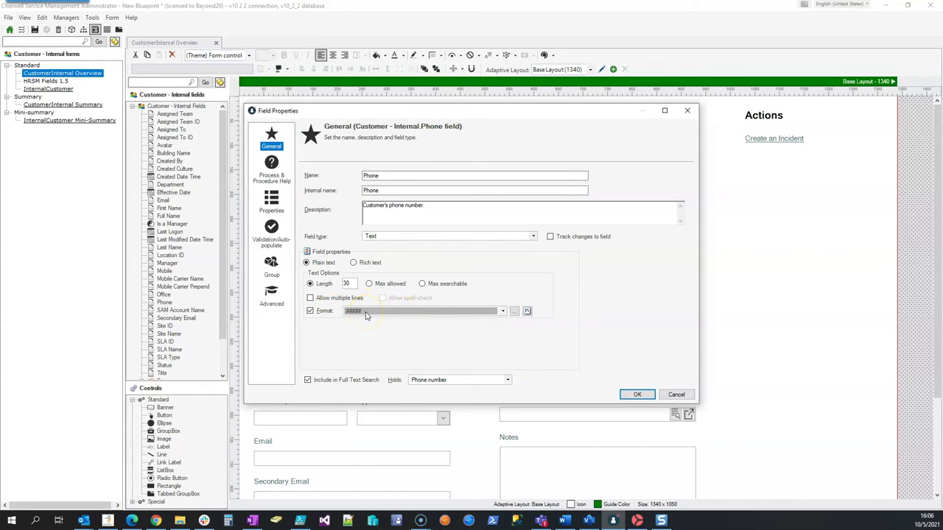
# Reopen the Phone field's custom validation expression and examine its operator and comparison value
pyautogui.click(287, 236)
pyautogui.click(306, 240)
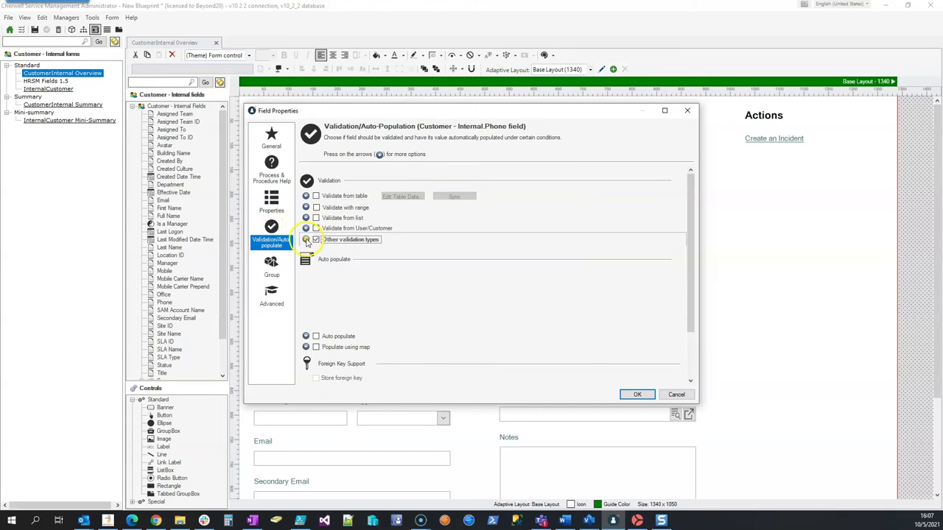
pyautogui.click(306, 240)
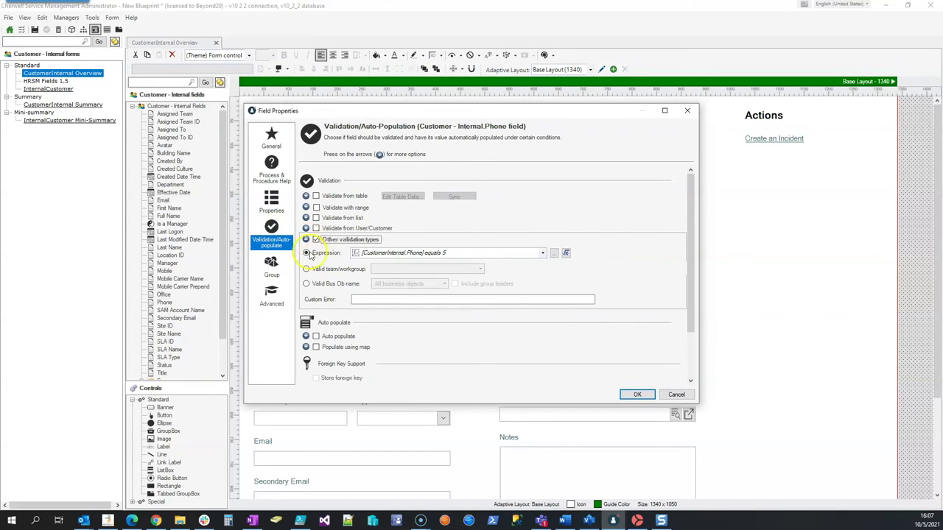
pyautogui.click(565, 254)
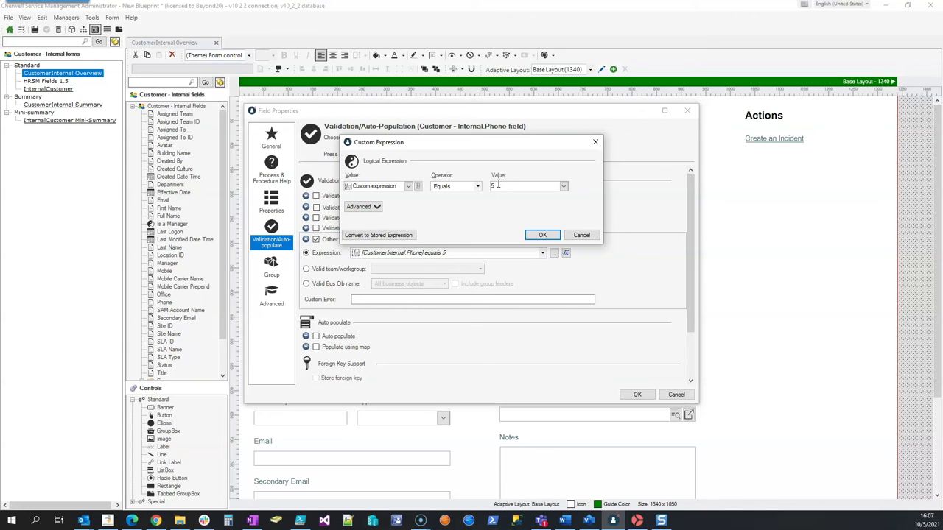
pyautogui.doubleClick(497, 185)
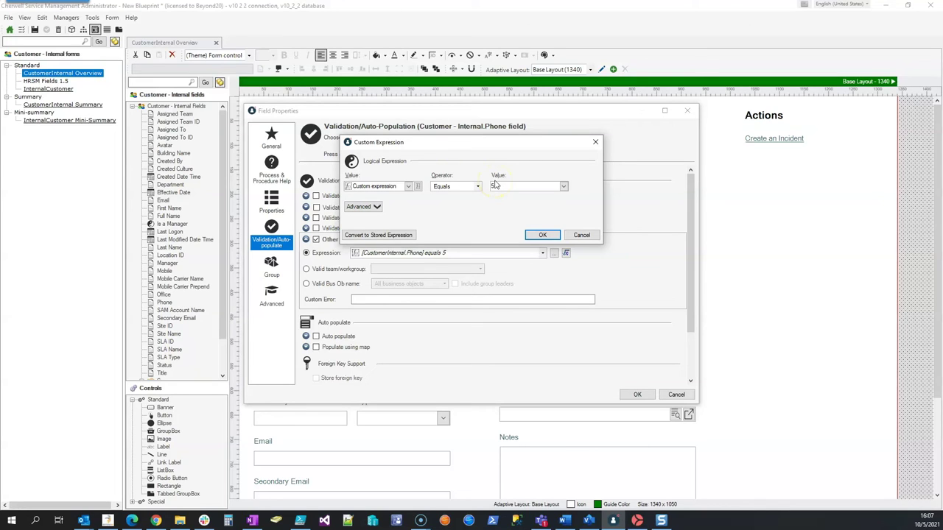